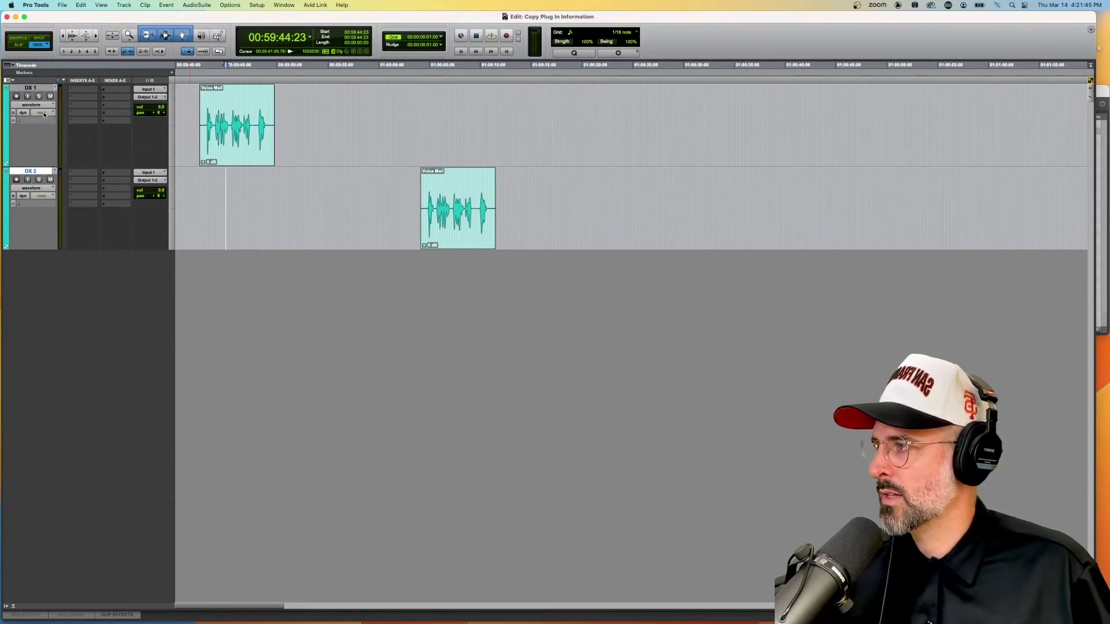
Step: Set the DX 1 and DX 2 automation modes to Touch
click(41, 112)
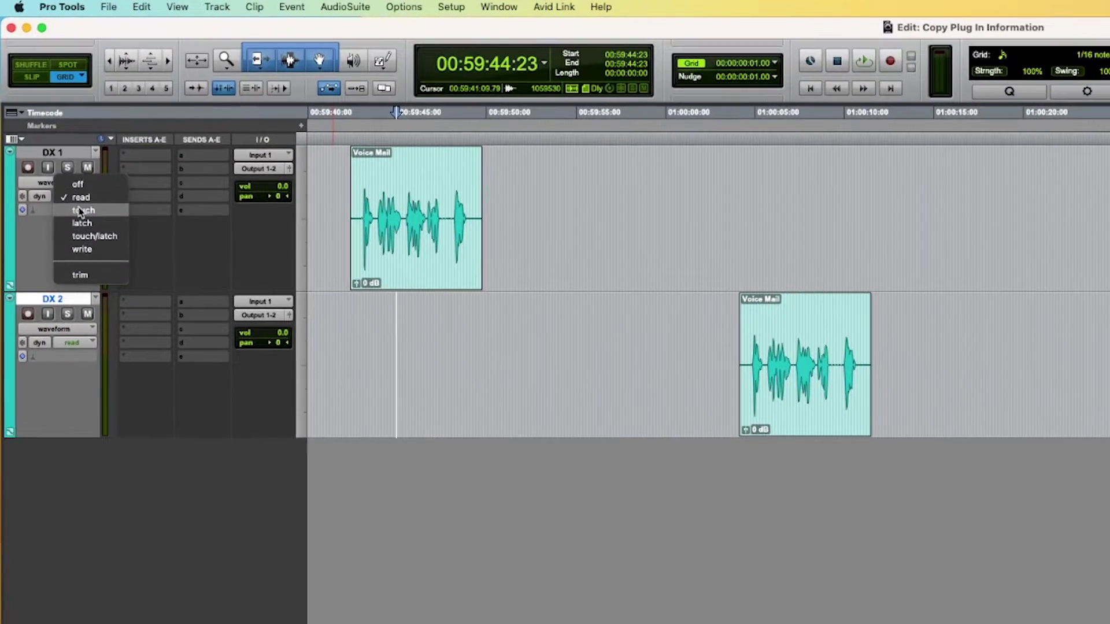
click(80, 210)
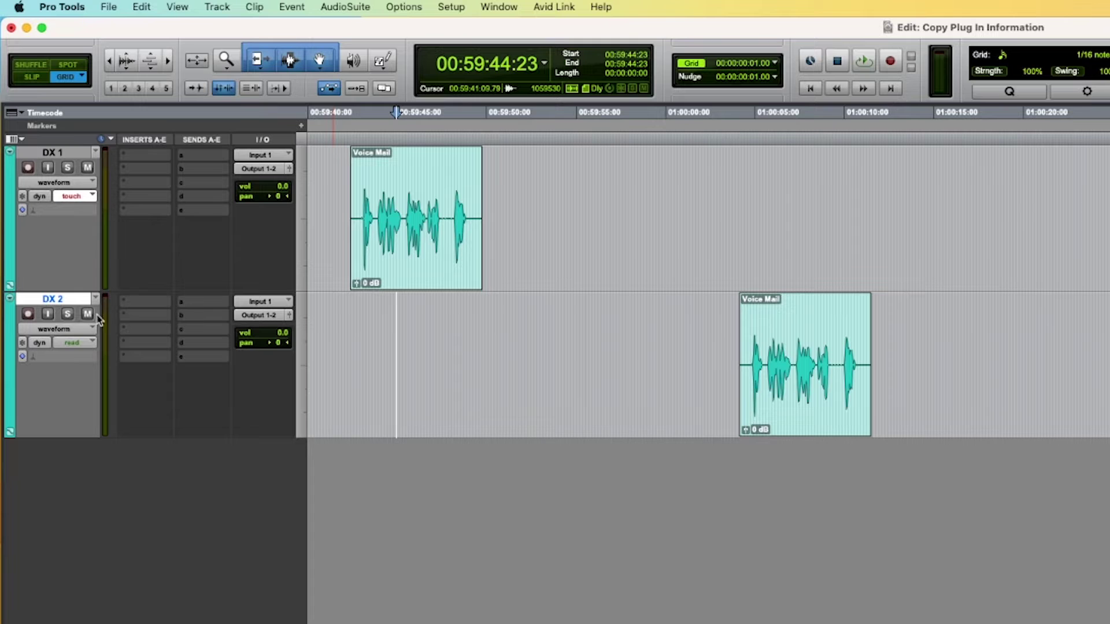
click(84, 344)
click(85, 355)
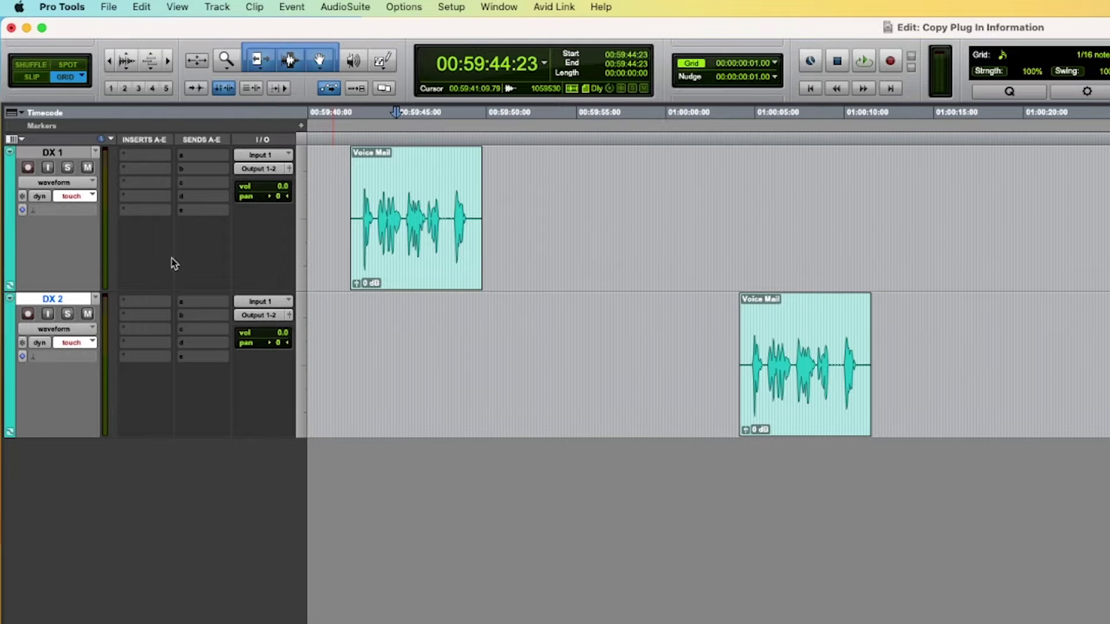
Step: Add an EQ3 7-Band plug-in to DX 1's first insert slot
click(139, 154)
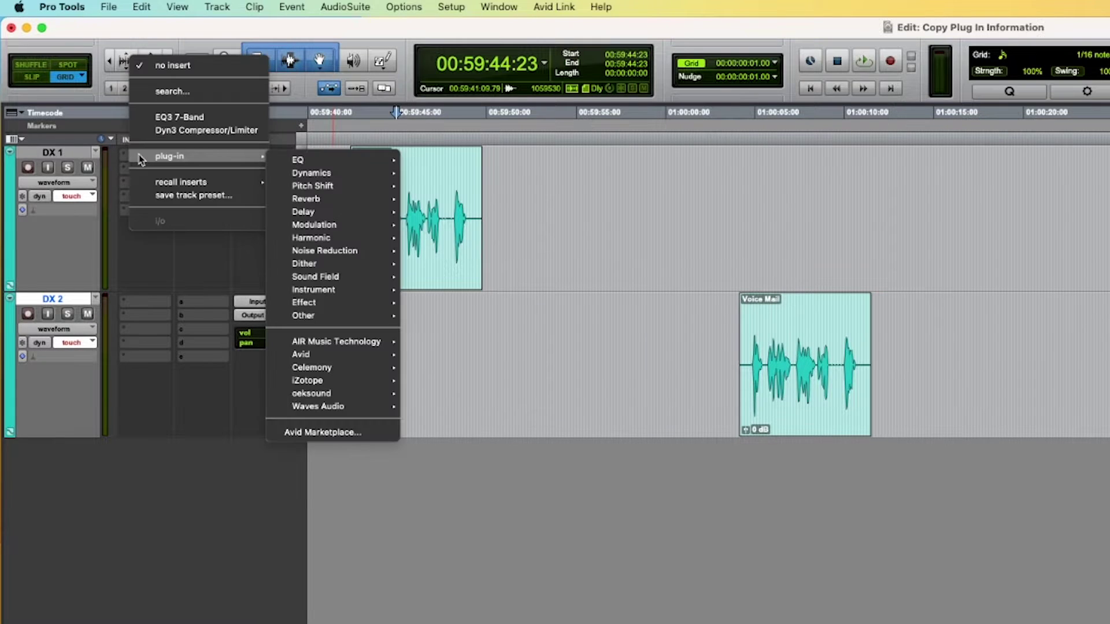
click(187, 118)
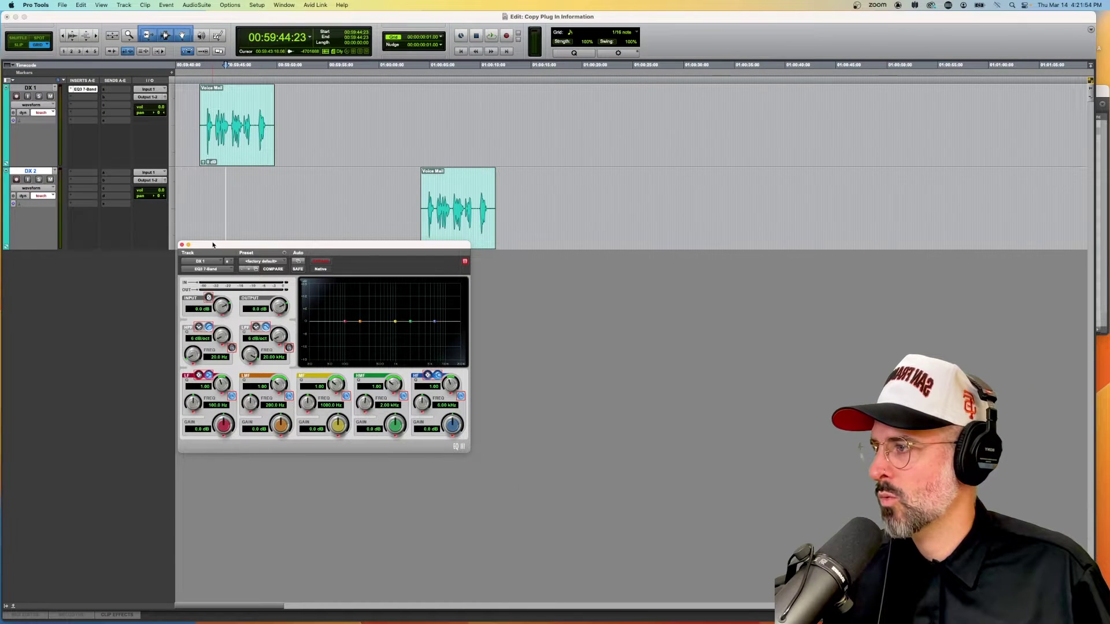
drag(213, 245, 213, 255)
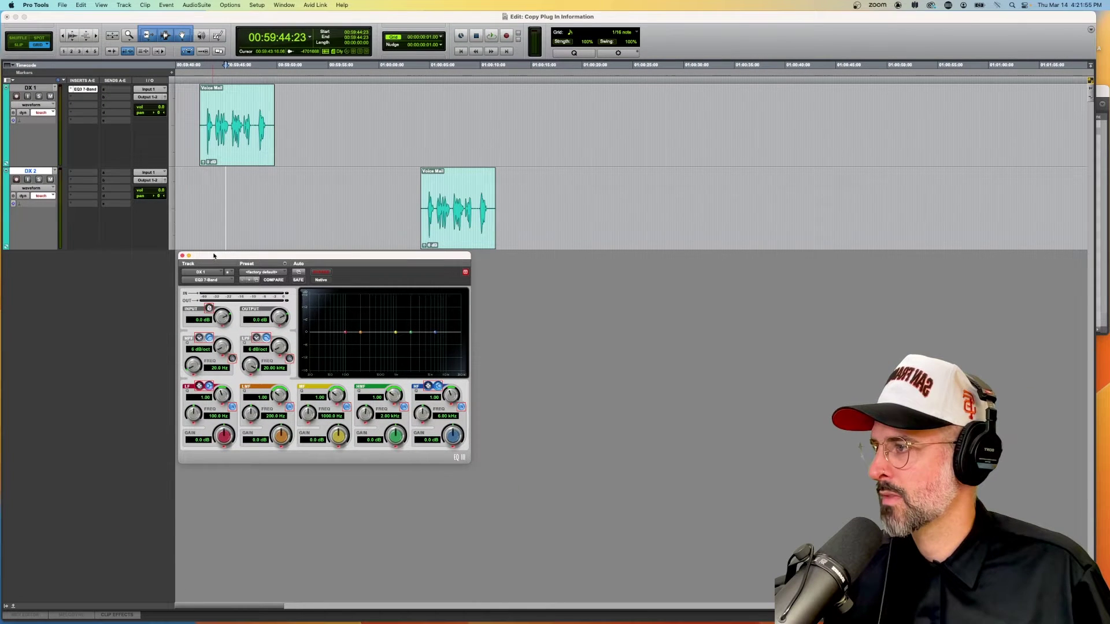
click(194, 105)
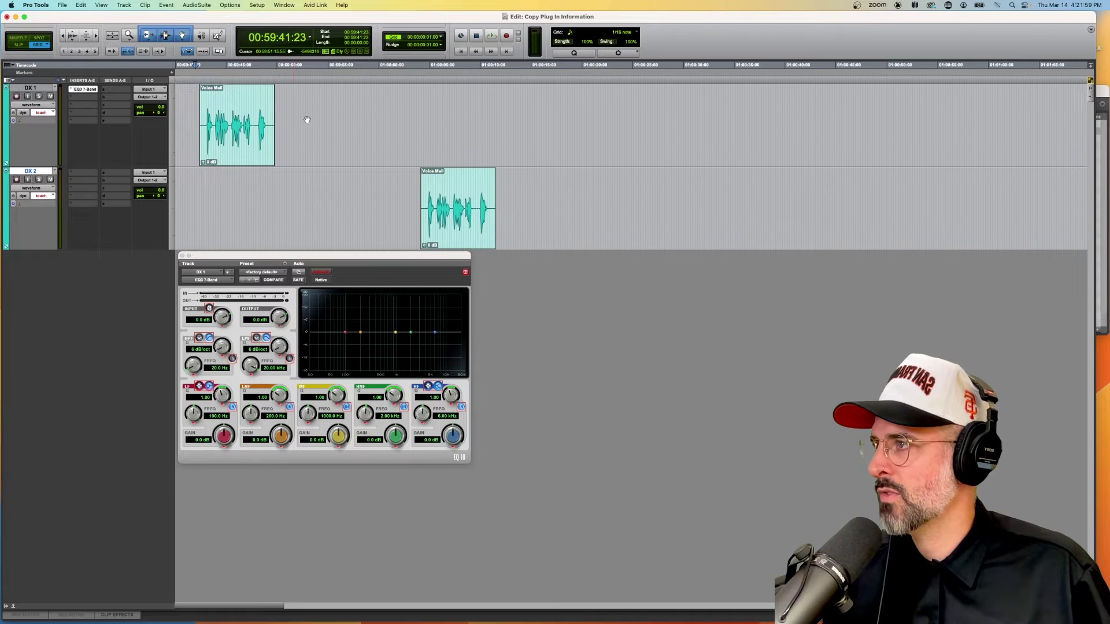
Step: Open the Automation window with PREVIEW on, moving it and the EQ window clear of both clips
click(282, 6)
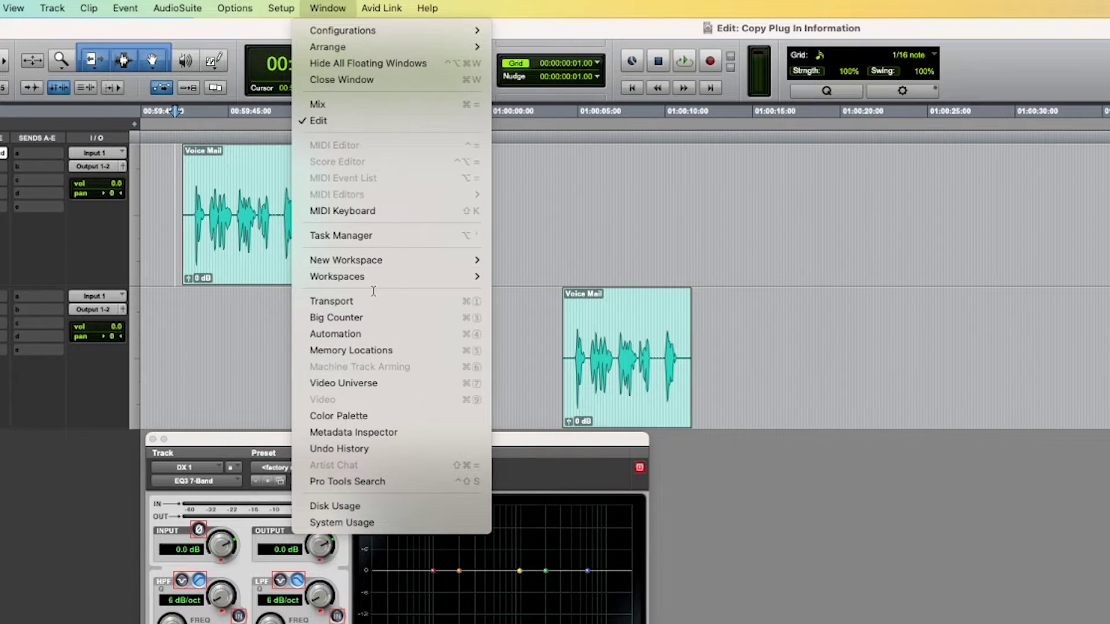
click(370, 334)
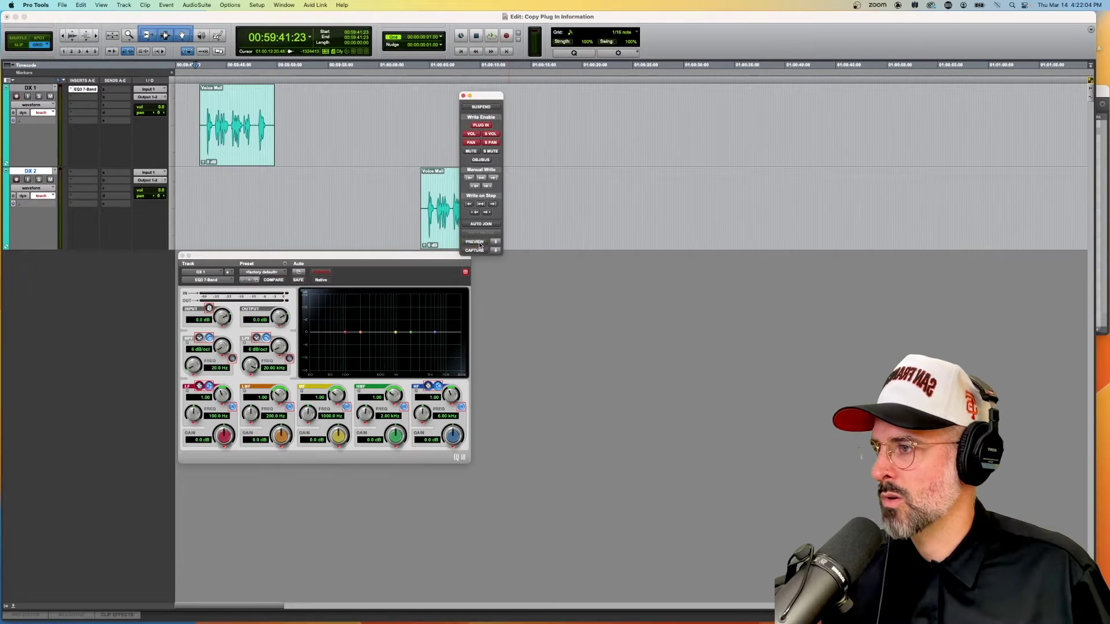
click(665, 416)
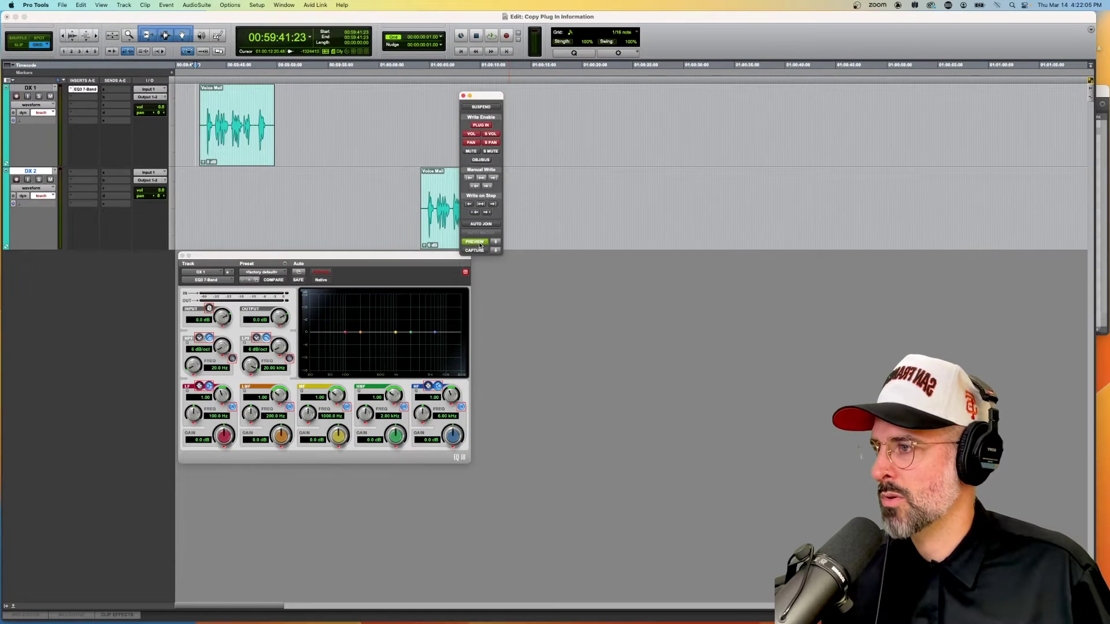
drag(488, 95, 350, 90)
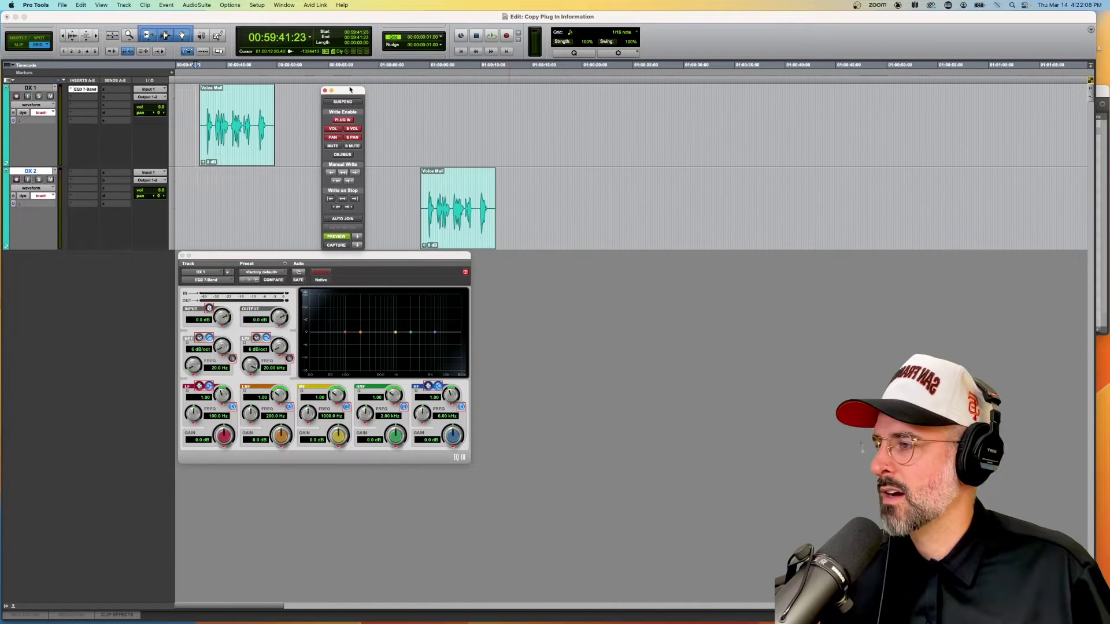
drag(312, 260, 314, 265)
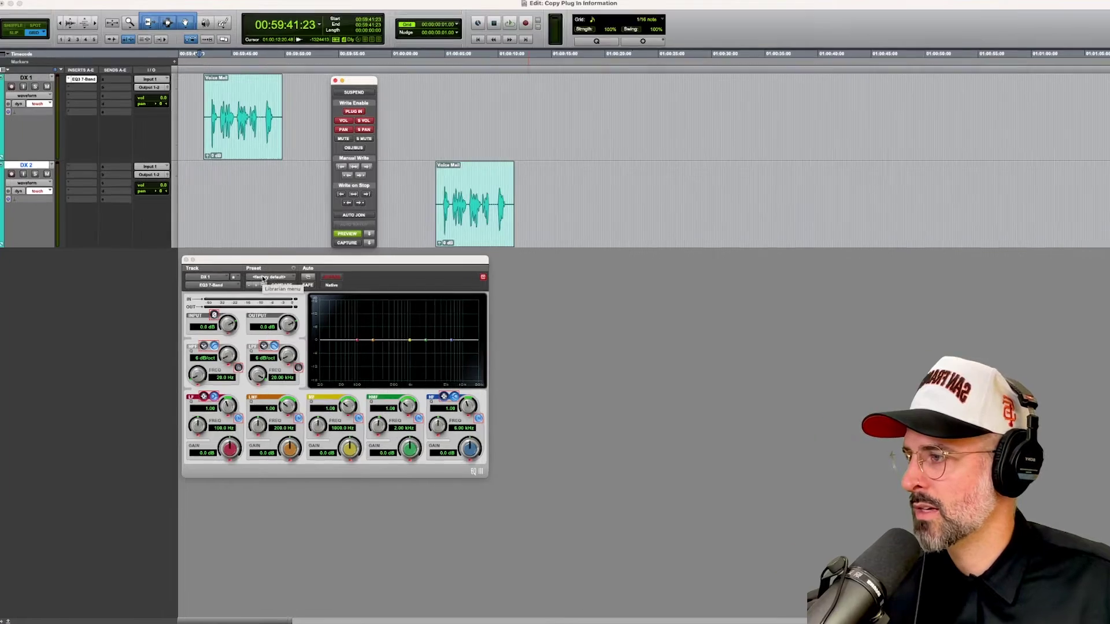
Step: Load the Special Effects preset Cell Phone - 7 Band into DX 1's EQ3, giving a narrow mid-boost curve
click(266, 279)
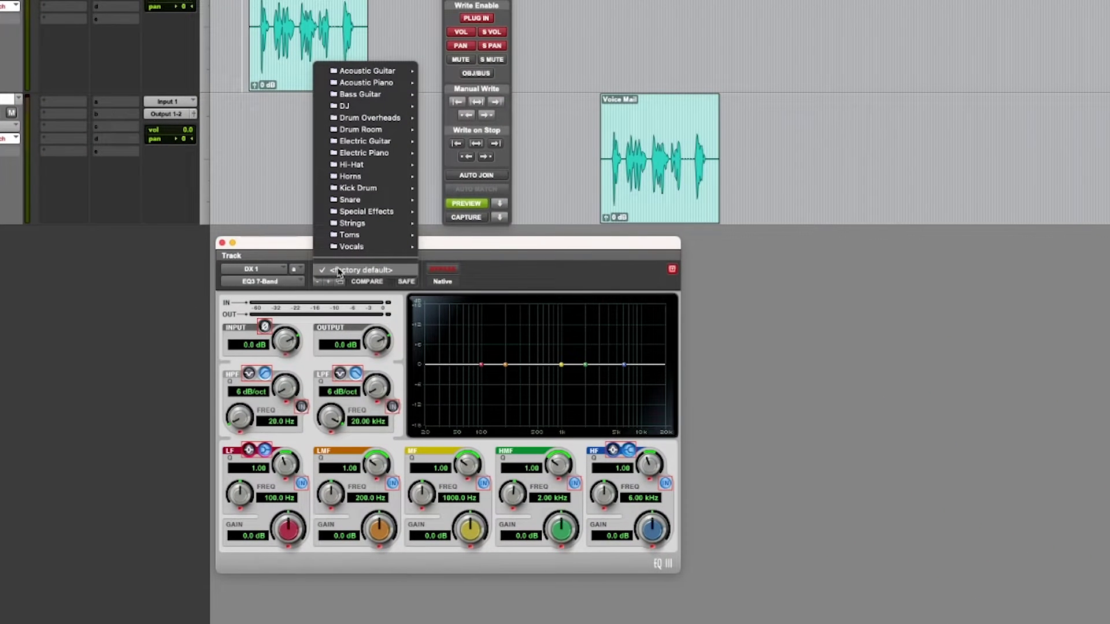
mouse_move(277, 242)
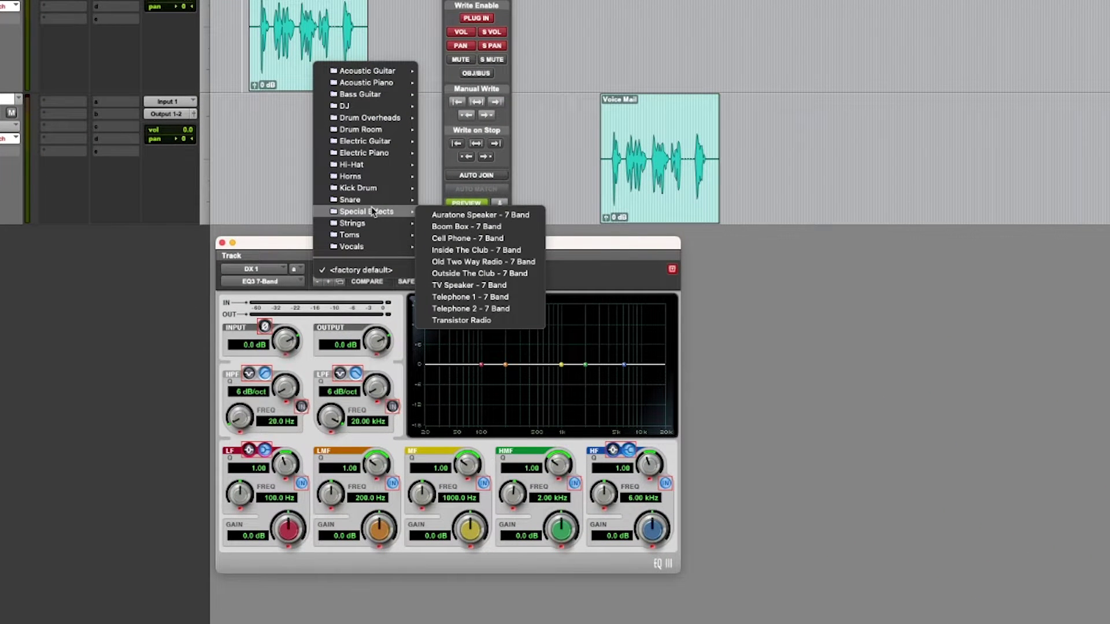
click(462, 239)
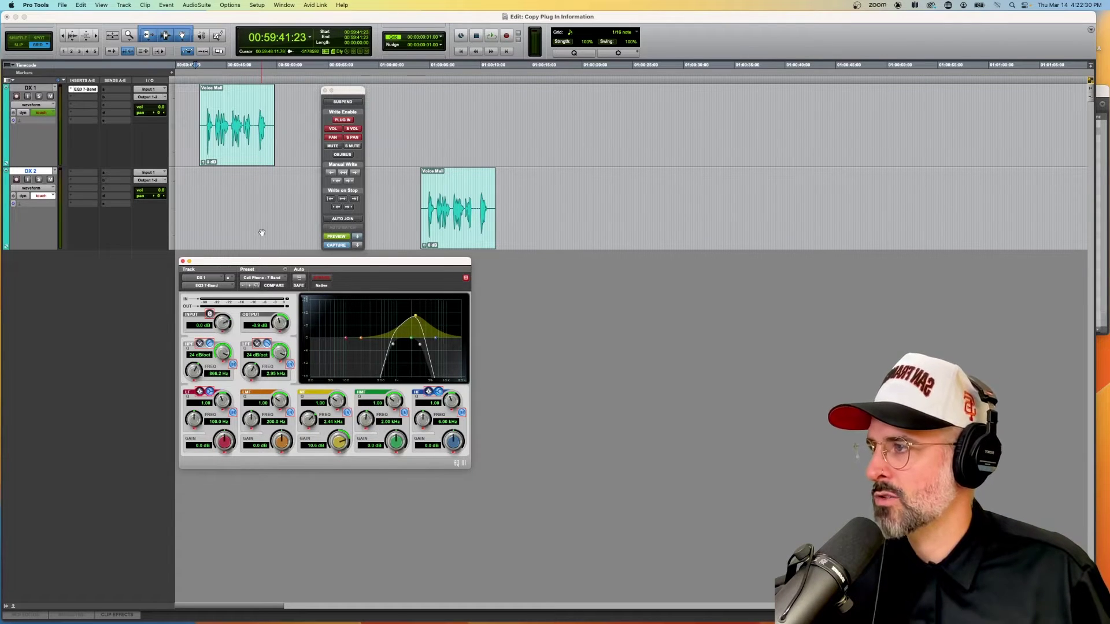
Step: Audition the Cell Phone EQ, then select the time range over DX 1's Voice Mail clip
key(space)
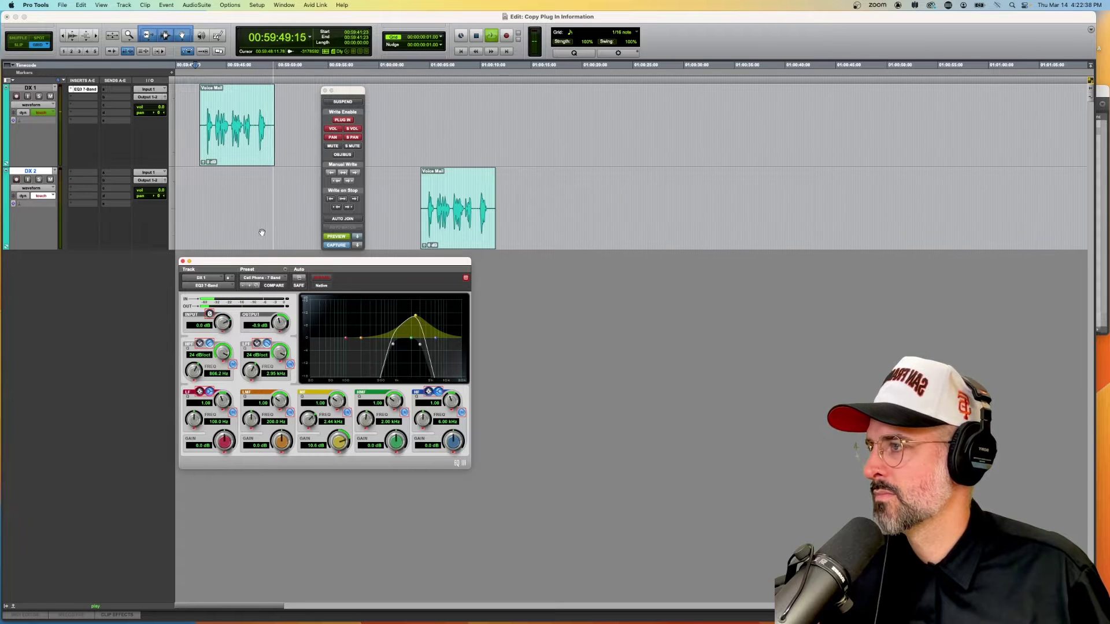
key(space)
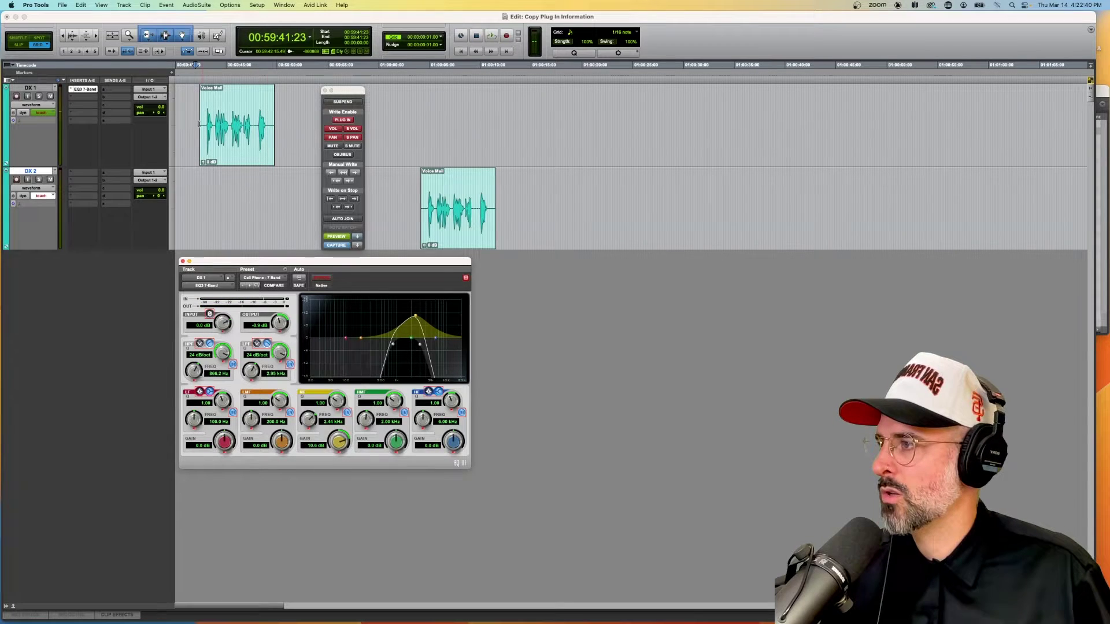
drag(187, 110, 290, 116)
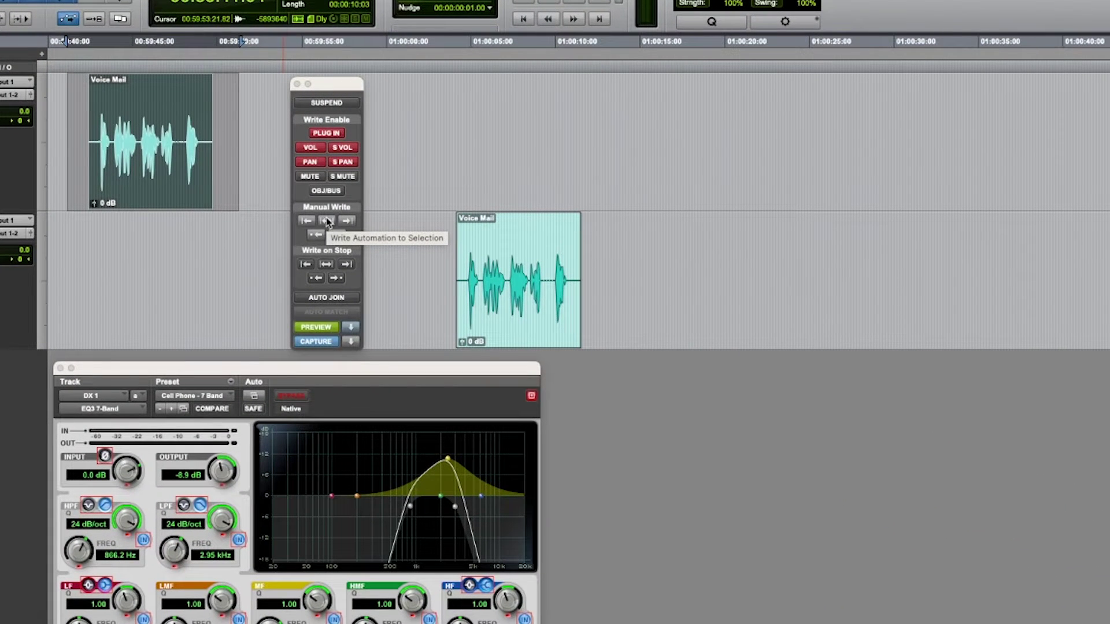
Step: Write the previewed Cell Phone EQ values as automation across DX 1's first Voice Mail clip
drag(232, 139, 75, 143)
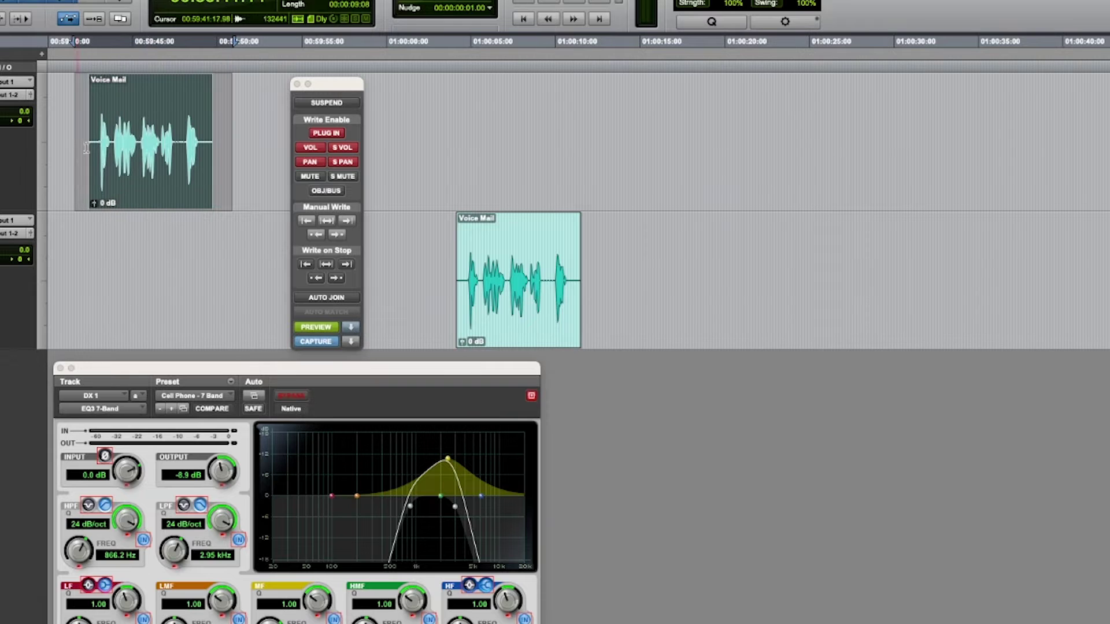
click(327, 220)
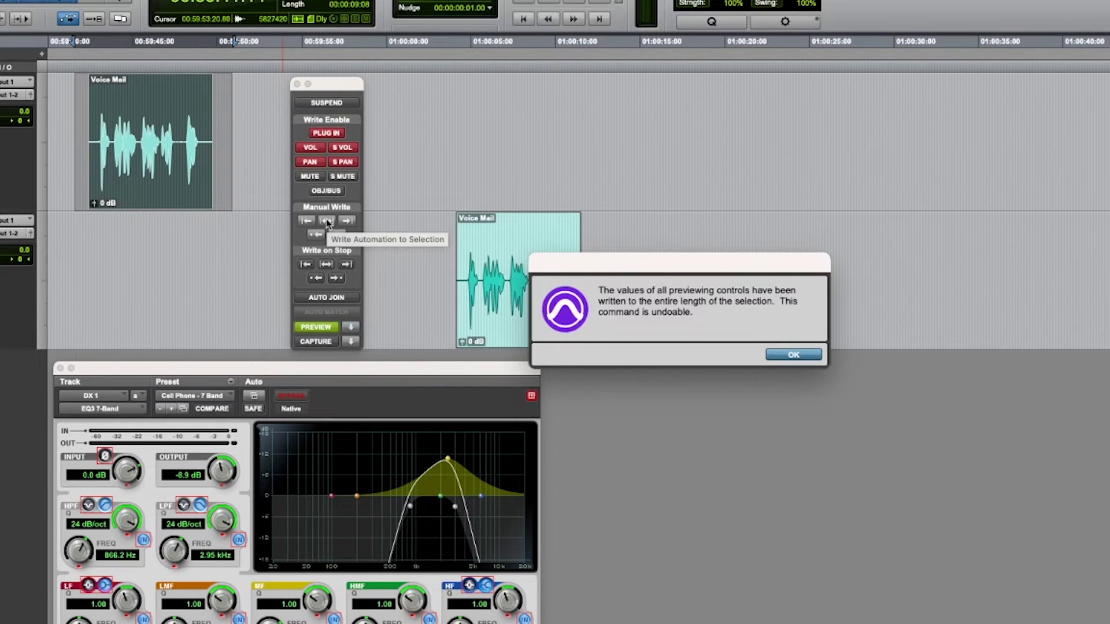
click(787, 356)
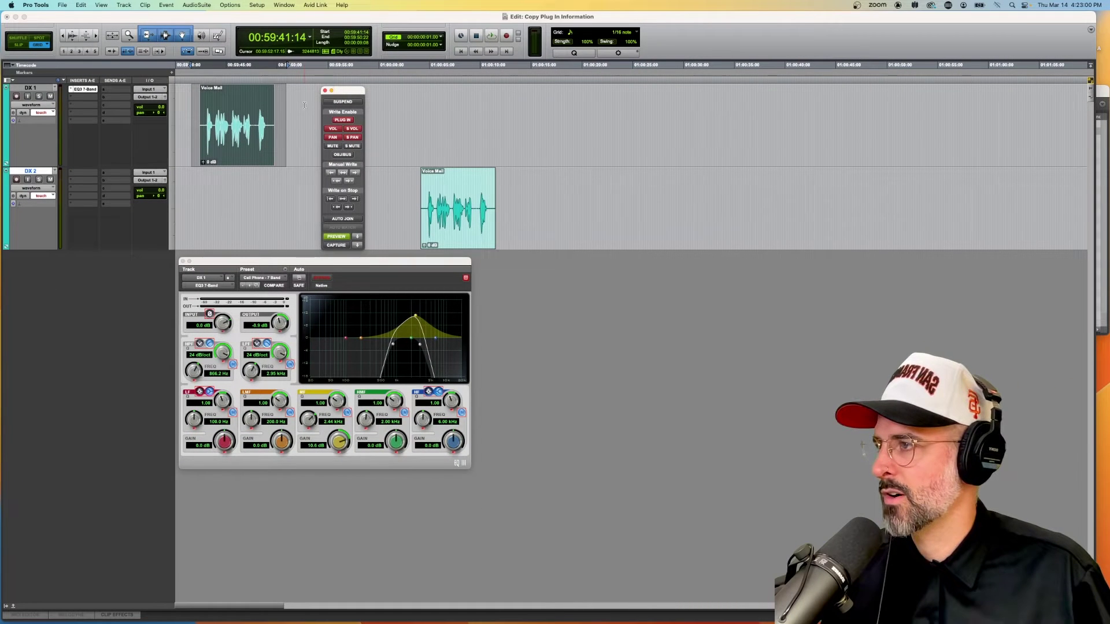
click(304, 105)
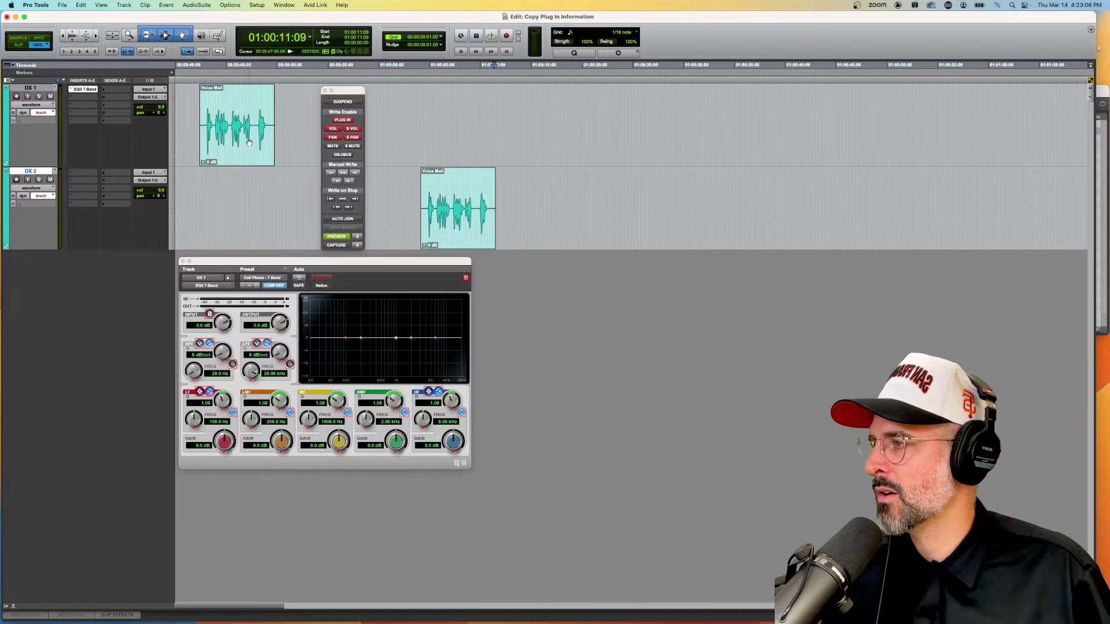
Step: Play back DX 1's first Voice Mail clip to hear the automated Cell Phone EQ
click(216, 105)
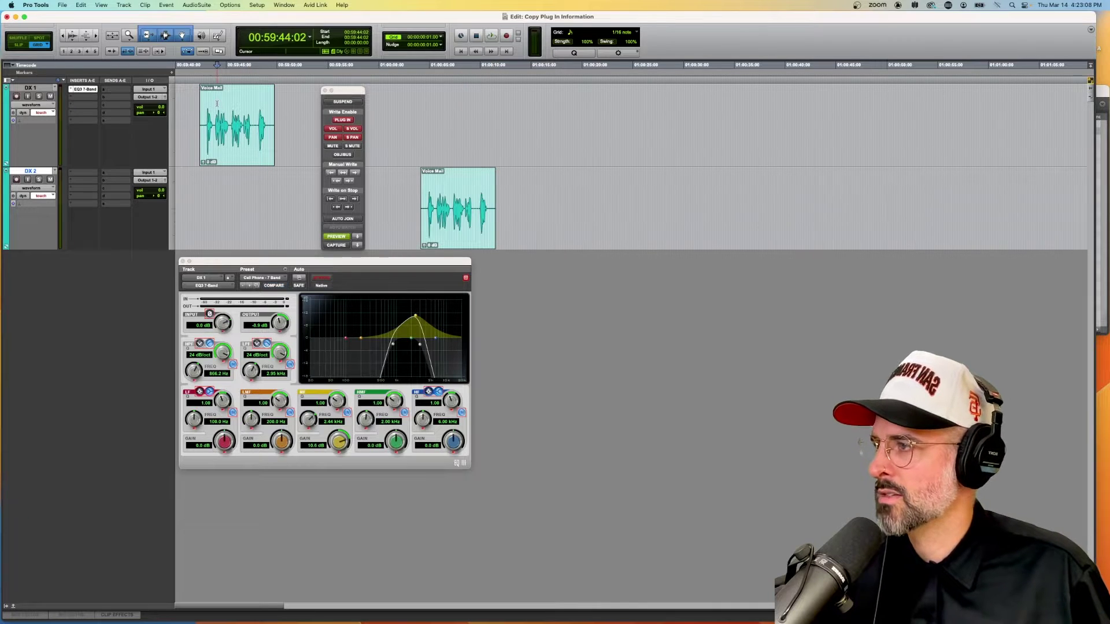
key(space)
key(space)
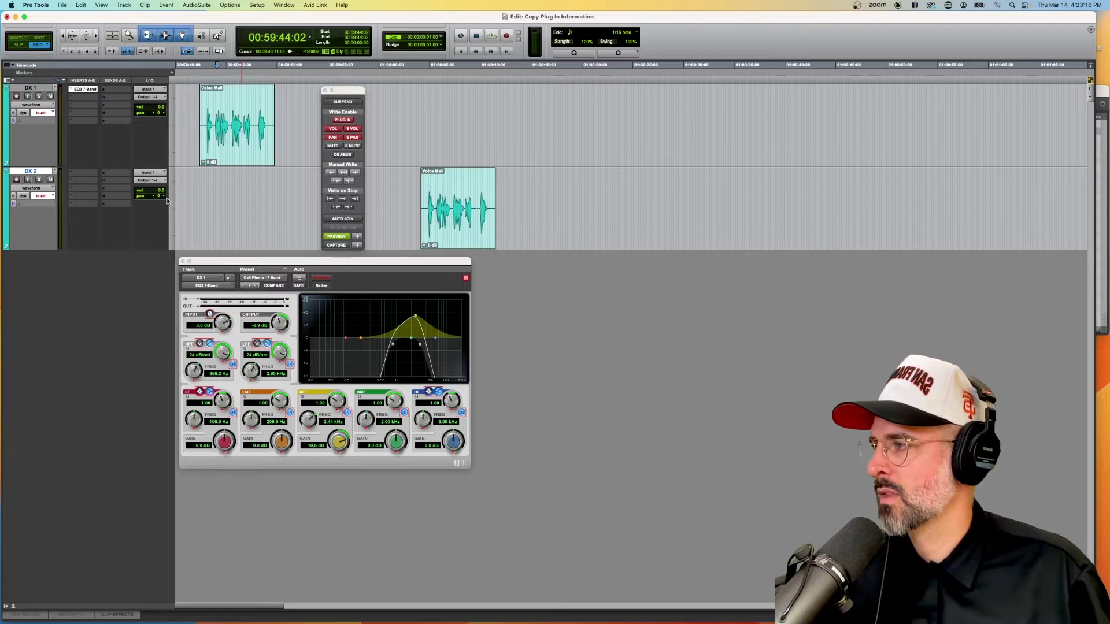
Step: Insert an EQ3 7-Band plug-in on an empty DX 2 insert slot
click(78, 176)
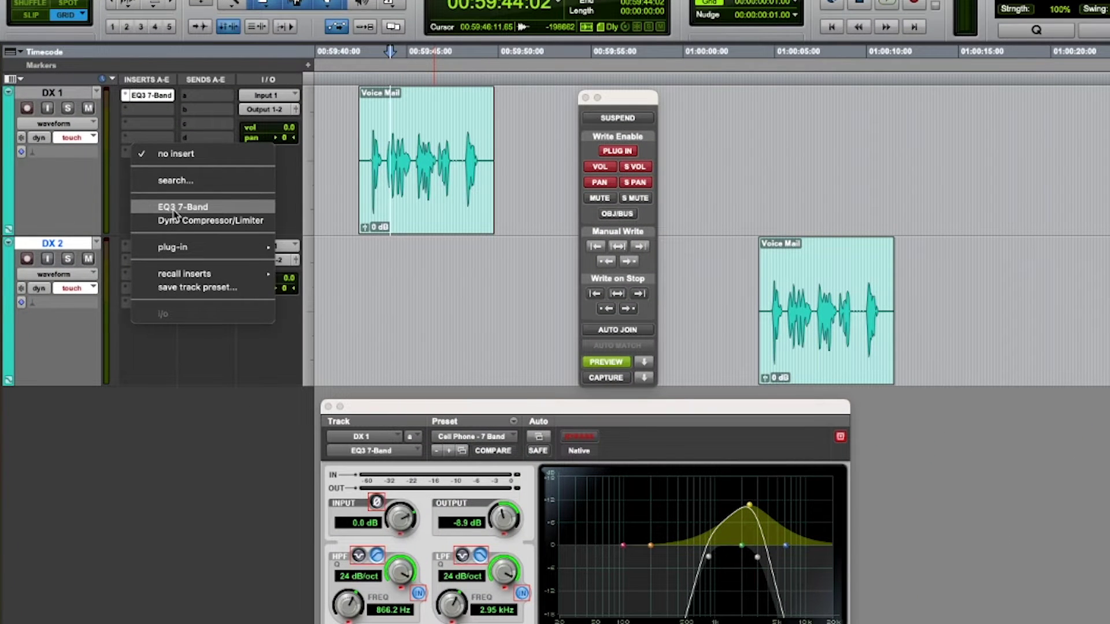
click(173, 211)
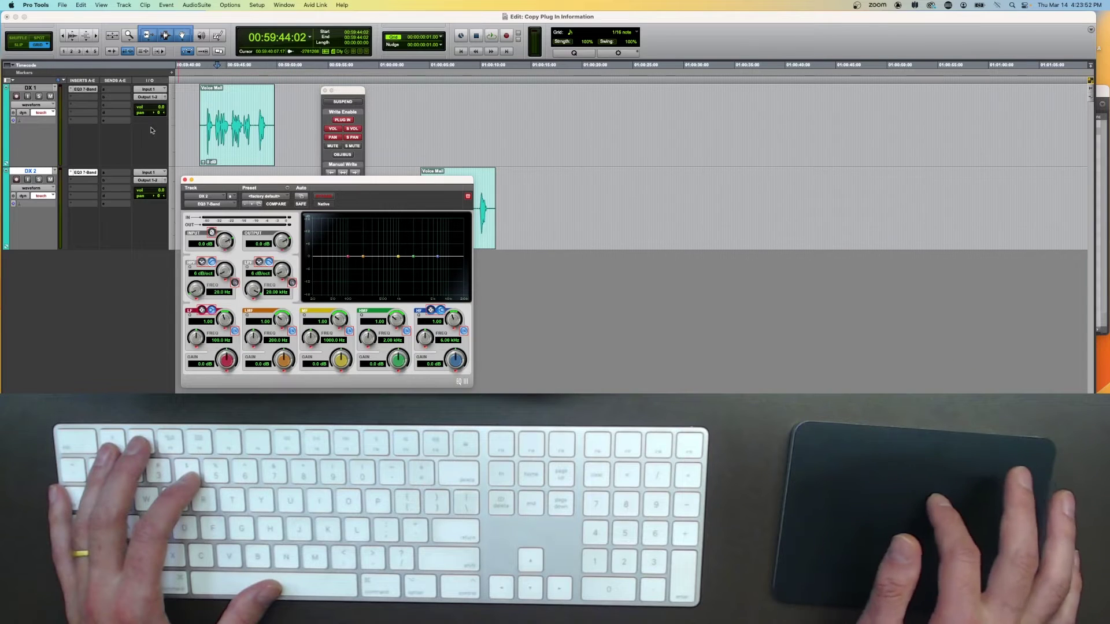
Step: Show DX 1's Cell Phone EQ and place the playhead inside its Voice Mail clip
click(86, 90)
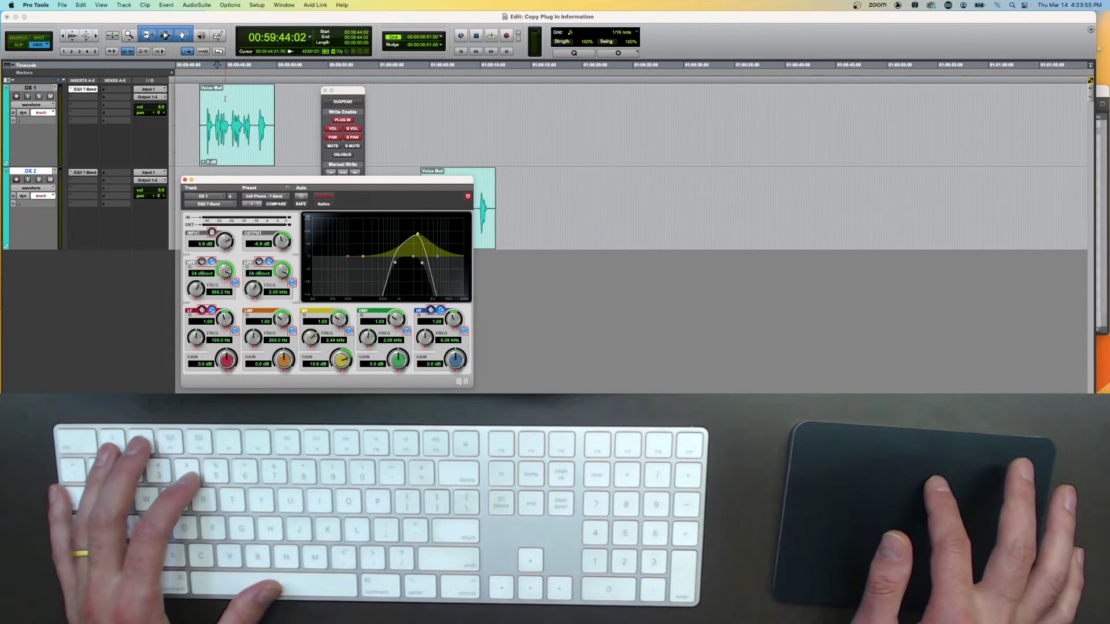
click(225, 99)
click(246, 102)
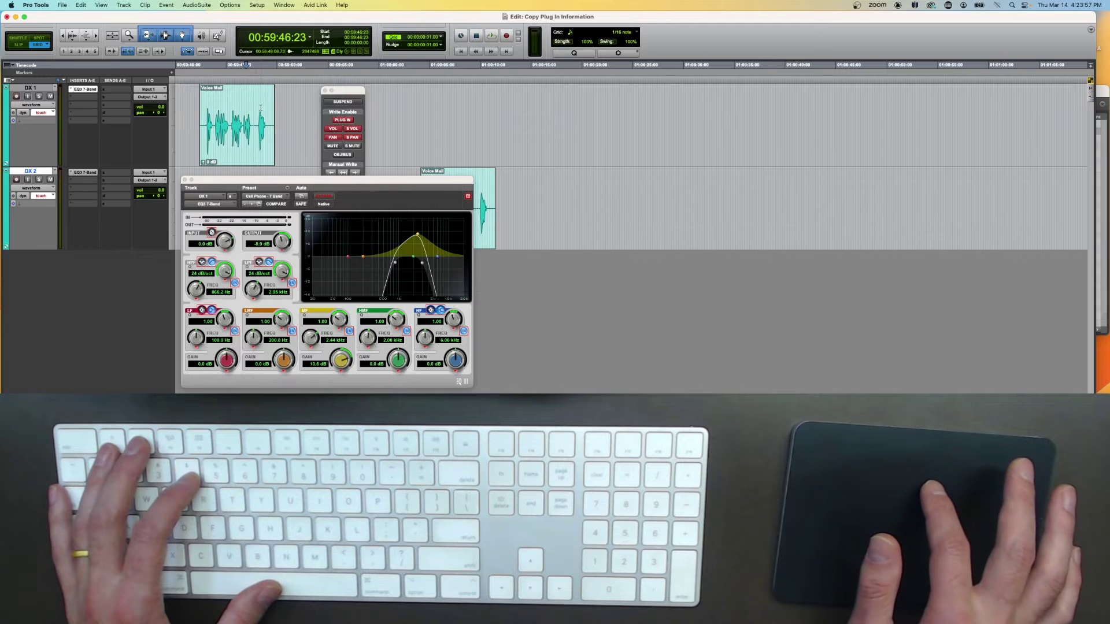
click(220, 105)
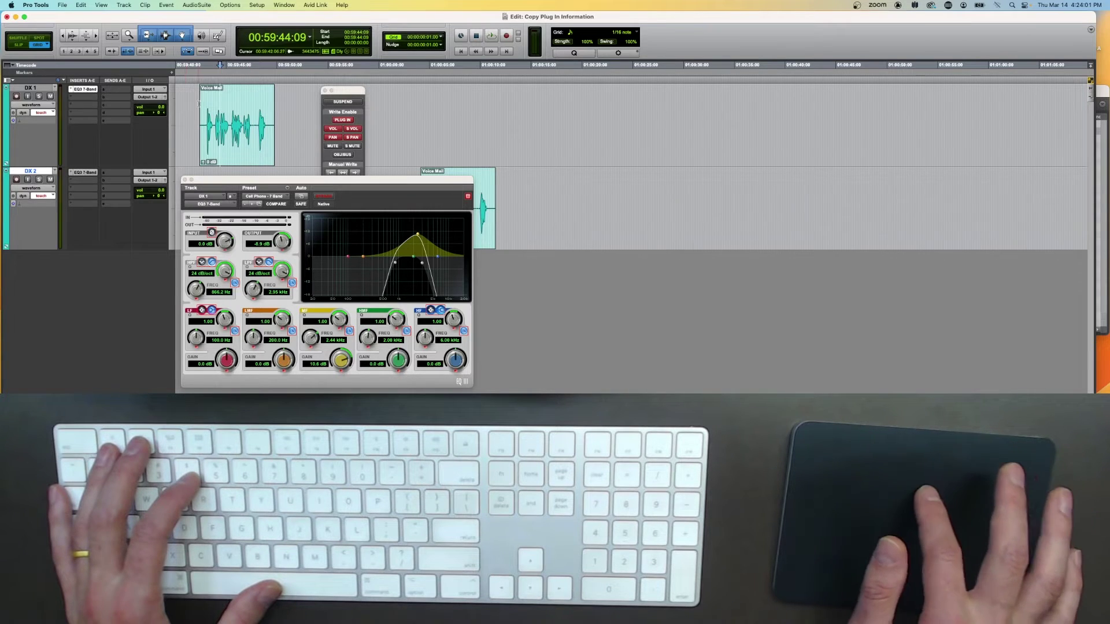
click(240, 104)
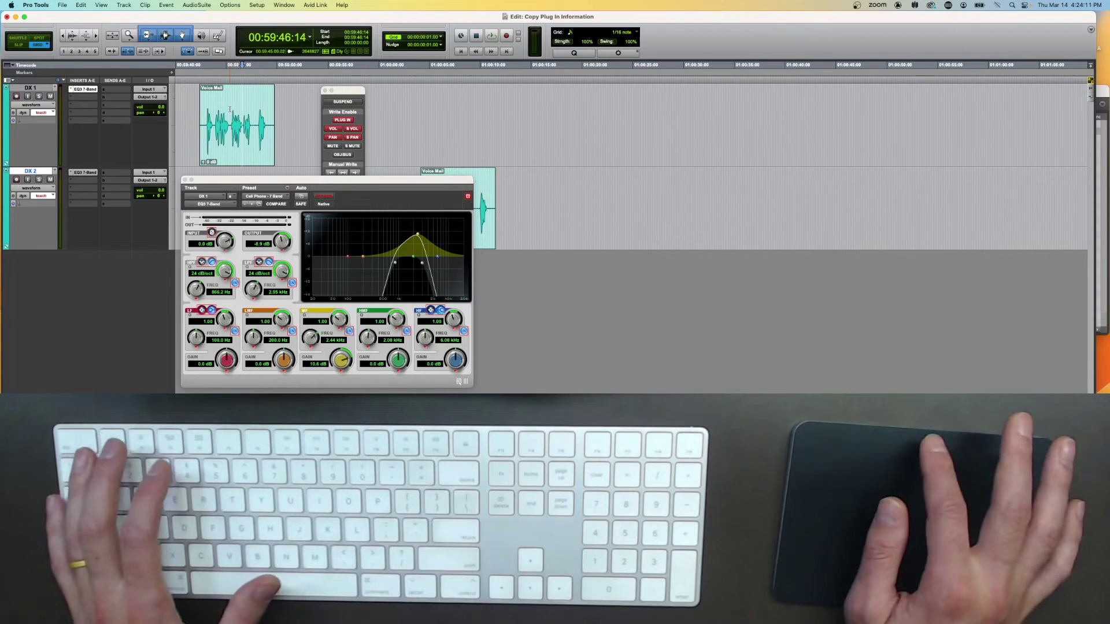
Step: Zoom in horizontally with R and show DX 2's flat EQ3, with the insertion point on DX 2
key(r)
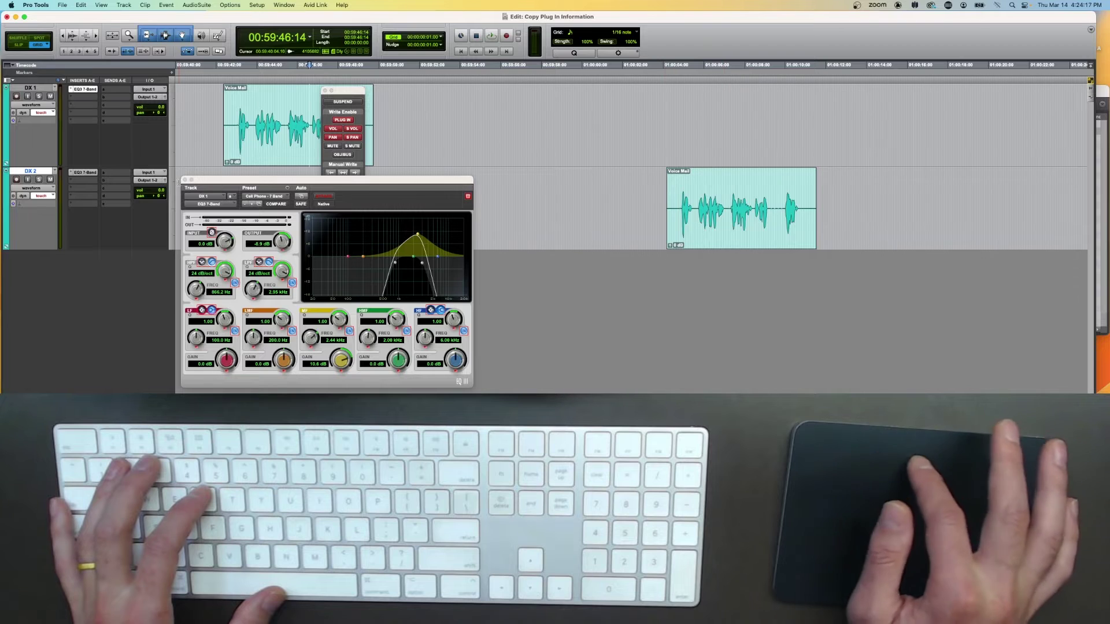
click(86, 173)
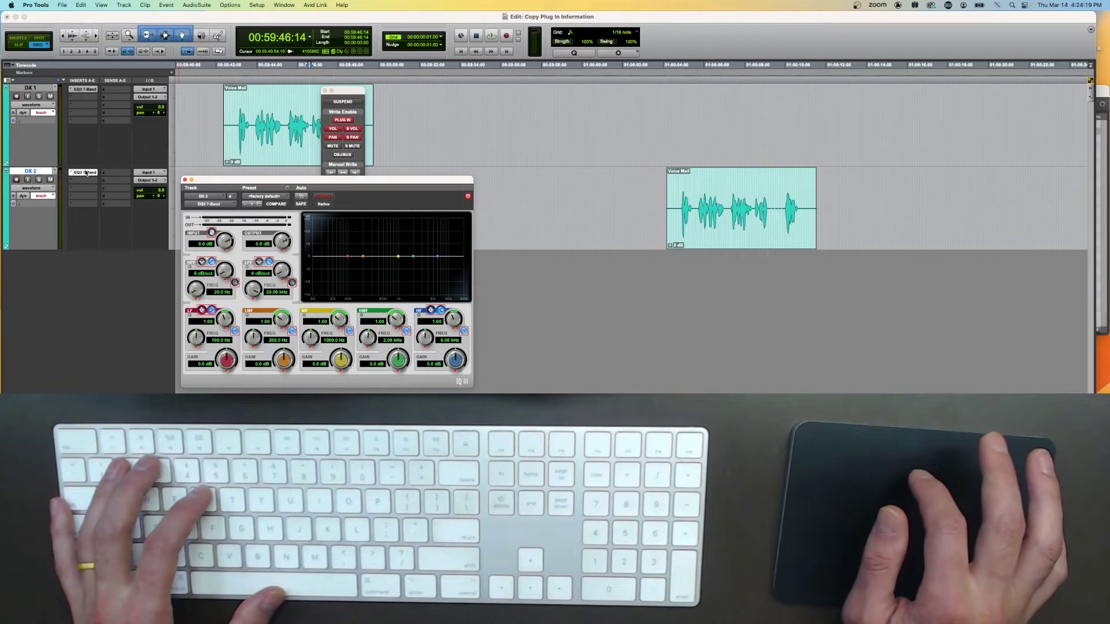
click(606, 182)
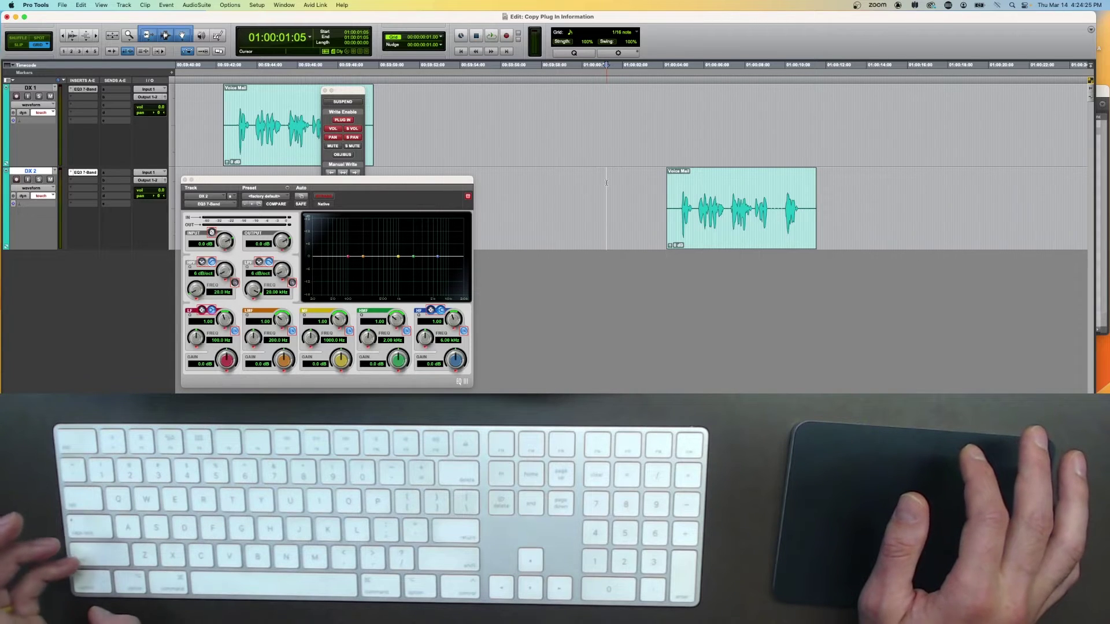
Step: Paste DX 1's Cell Phone EQ settings onto DX 2's EQ3 and move the Automation window beside it
key(super+v)
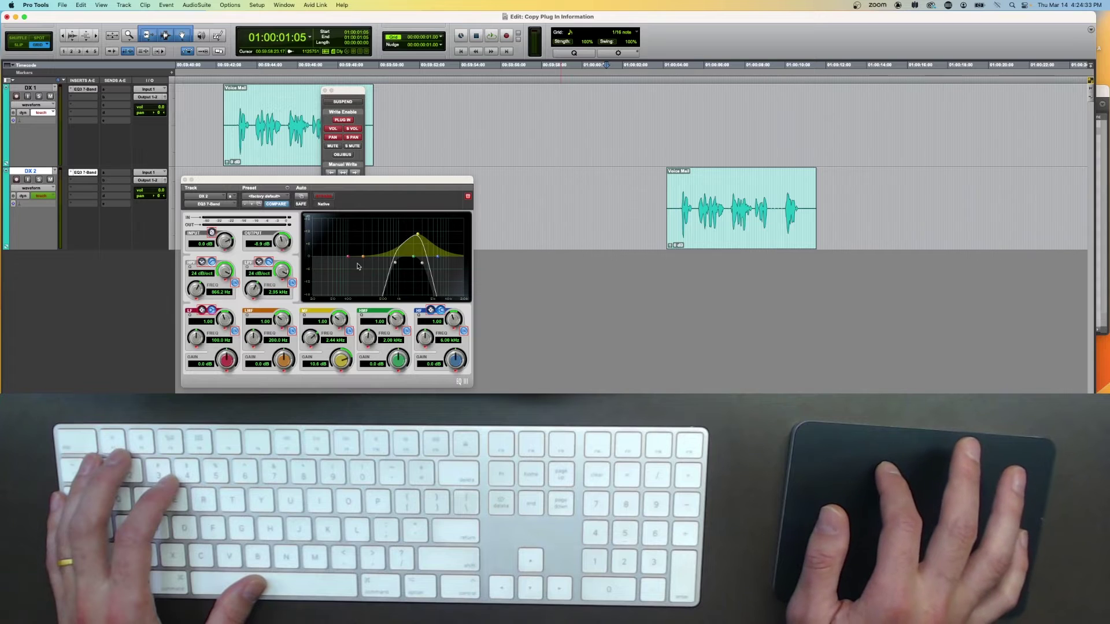
drag(347, 96, 510, 94)
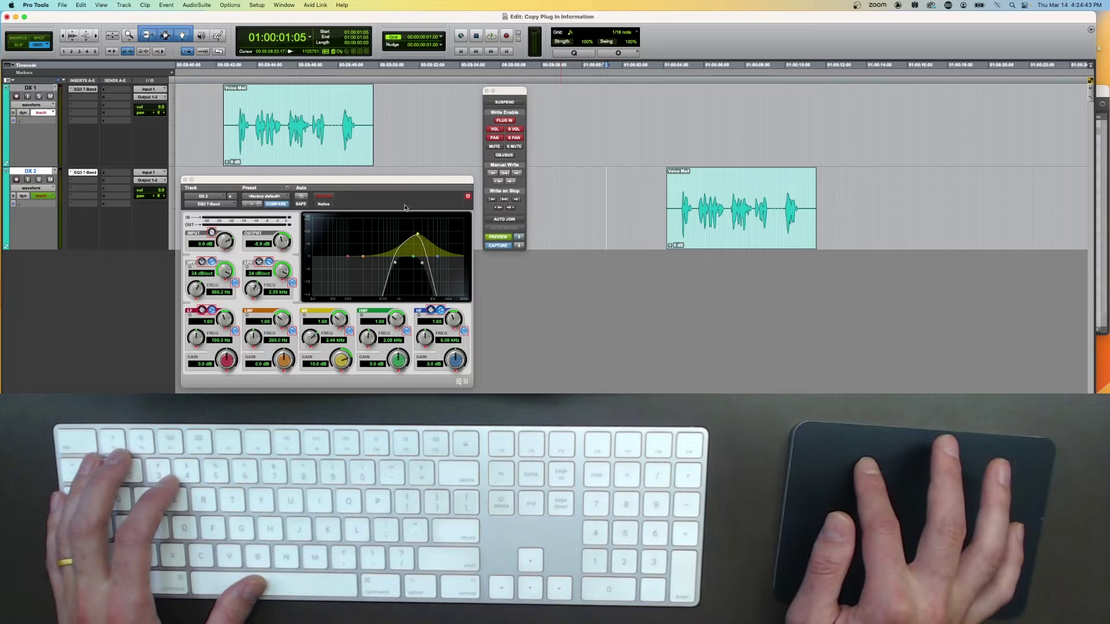
Step: Write the Cell Phone EQ values as automation across DX 2's Voice Mail clip
drag(646, 189, 831, 181)
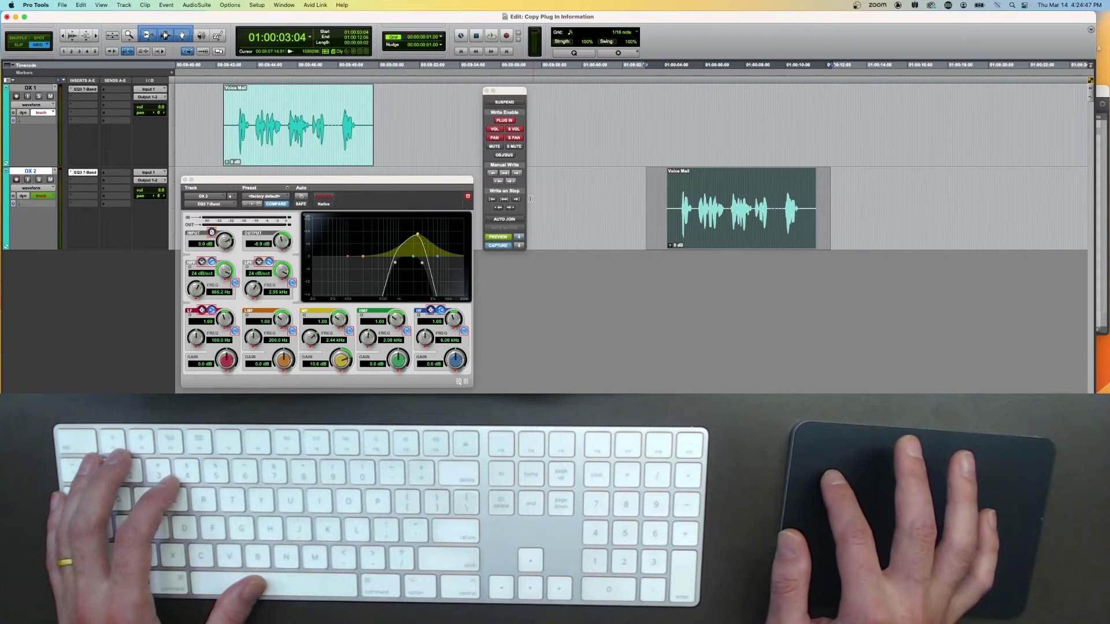
click(504, 175)
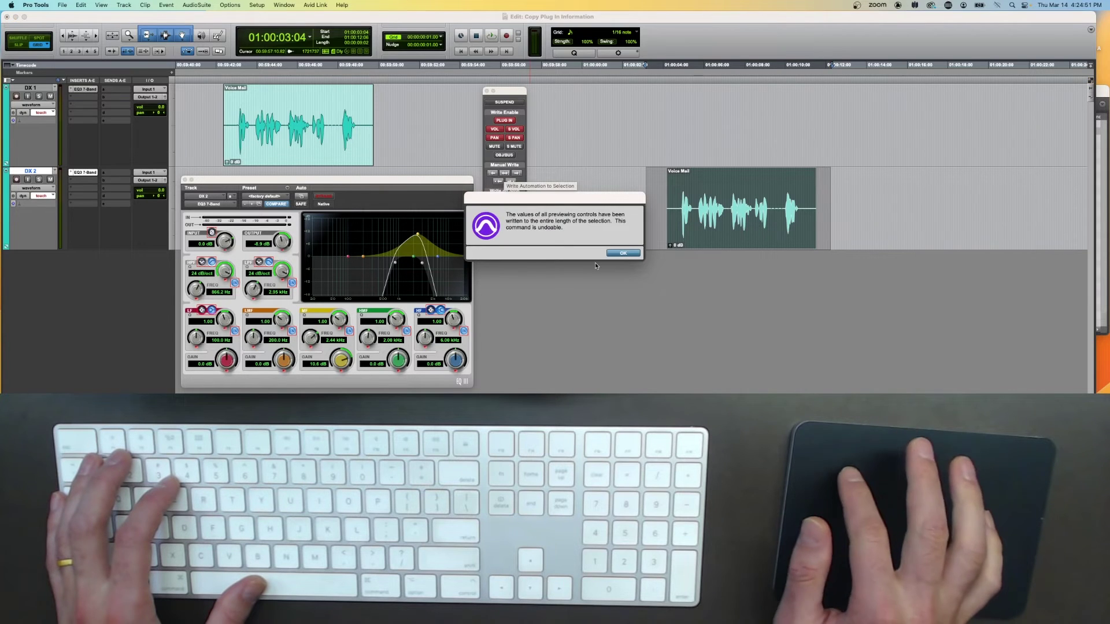
click(616, 254)
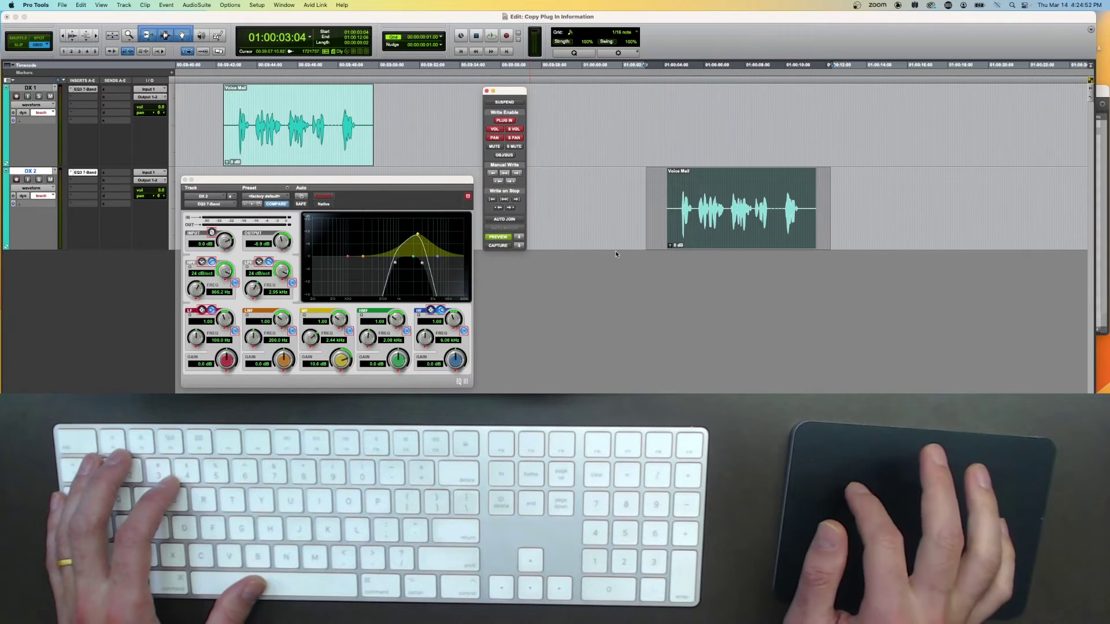
click(579, 181)
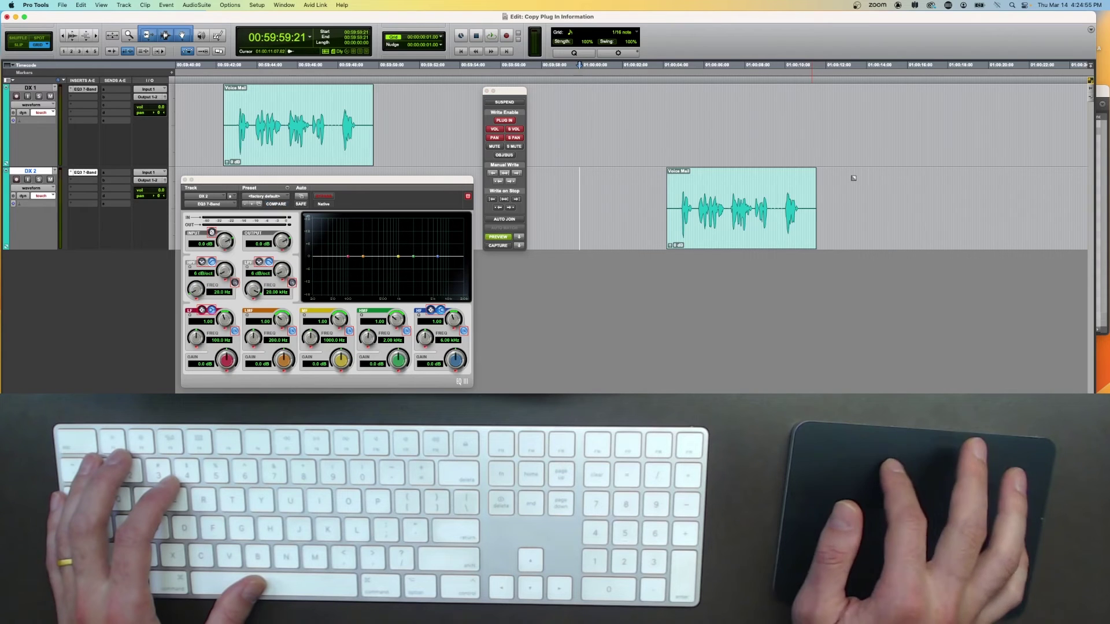
Step: Play back from inside the DX 2 Voice Mail clip to audition its Cell Phone EQ3 automation
click(926, 181)
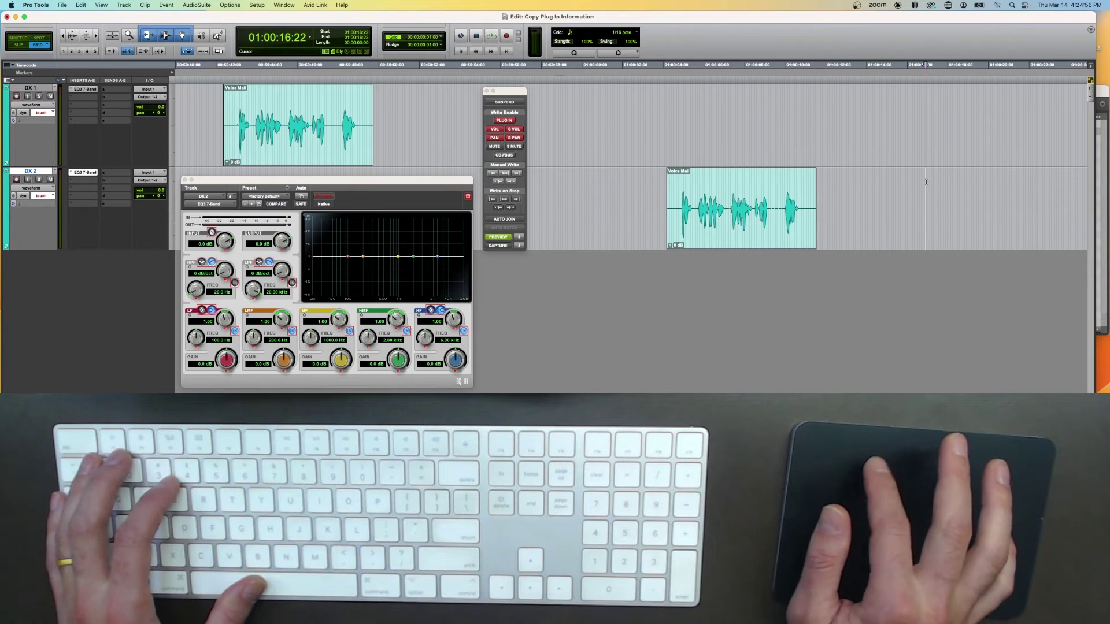
click(727, 183)
key(space)
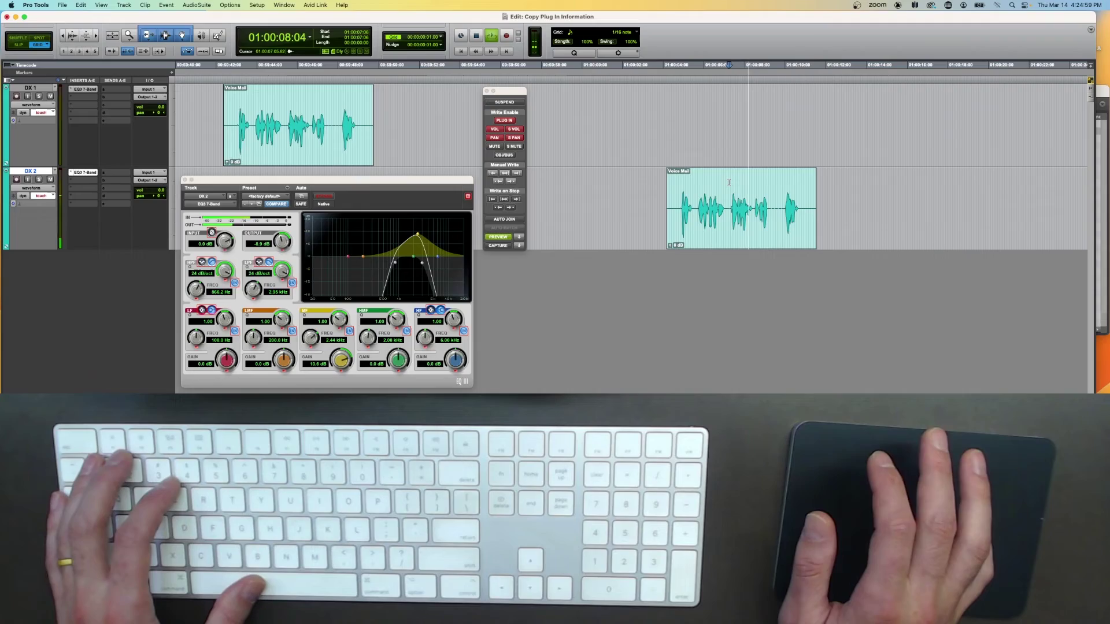